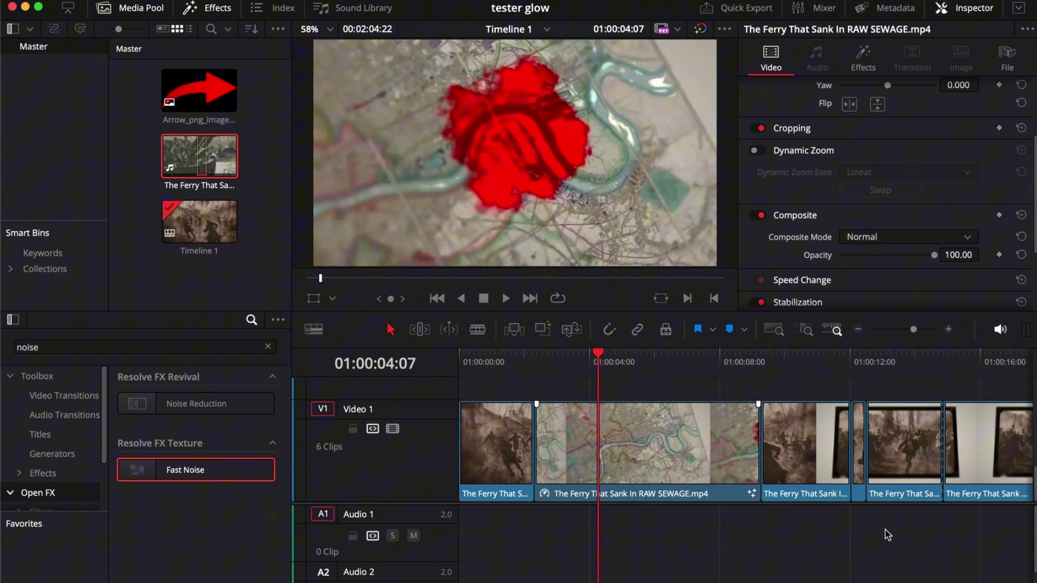
Step: Select all six Video 1 clips at once so the Inspector shows Multiple Clips
left_click_drag(909, 536, 484, 466)
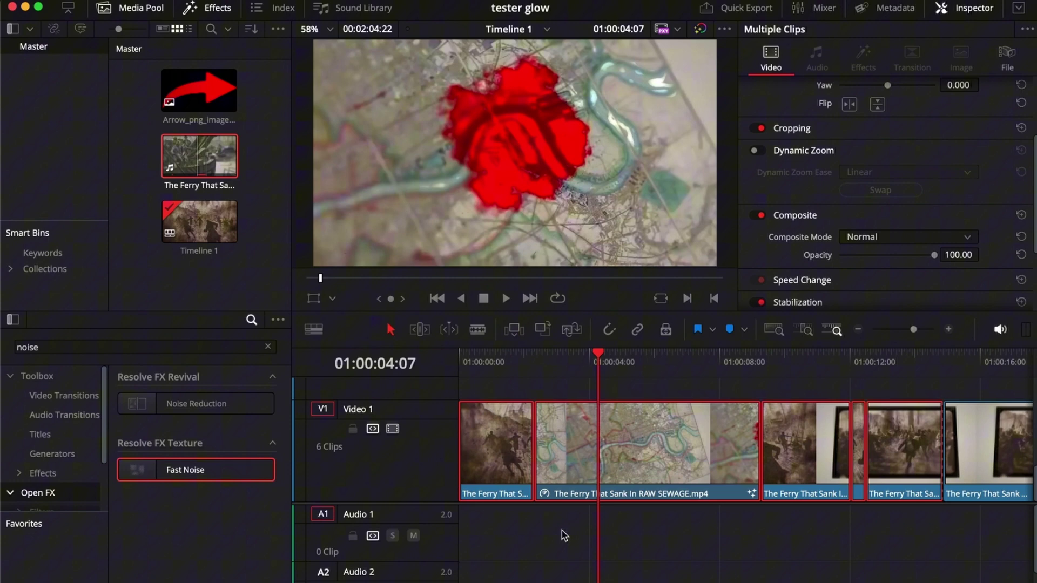
key("ctrl+z")
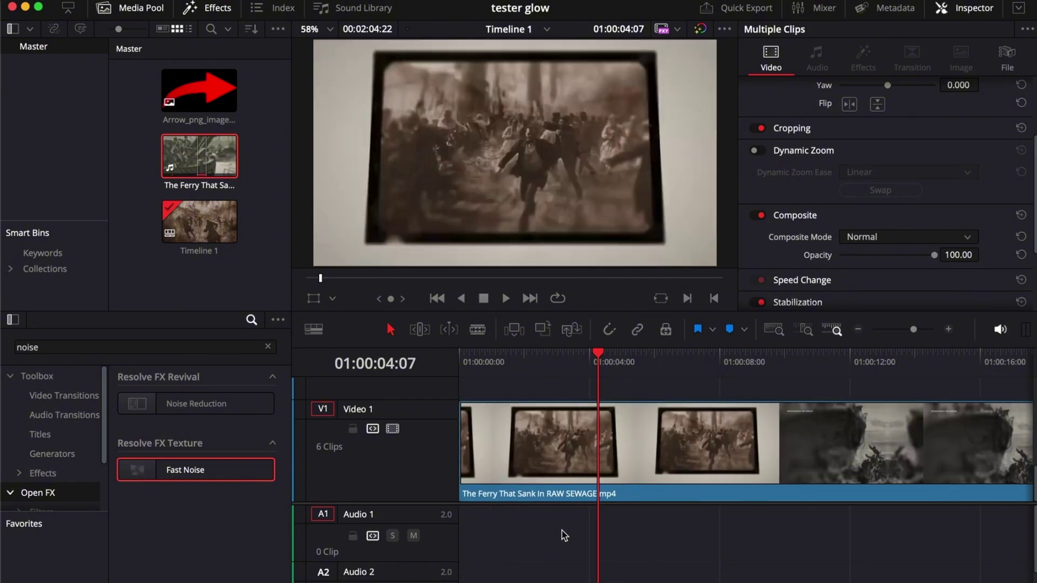
key("ctrl+shift+z")
key("ctrl+z")
key("ctrl+shift+z")
key("ctrl+z")
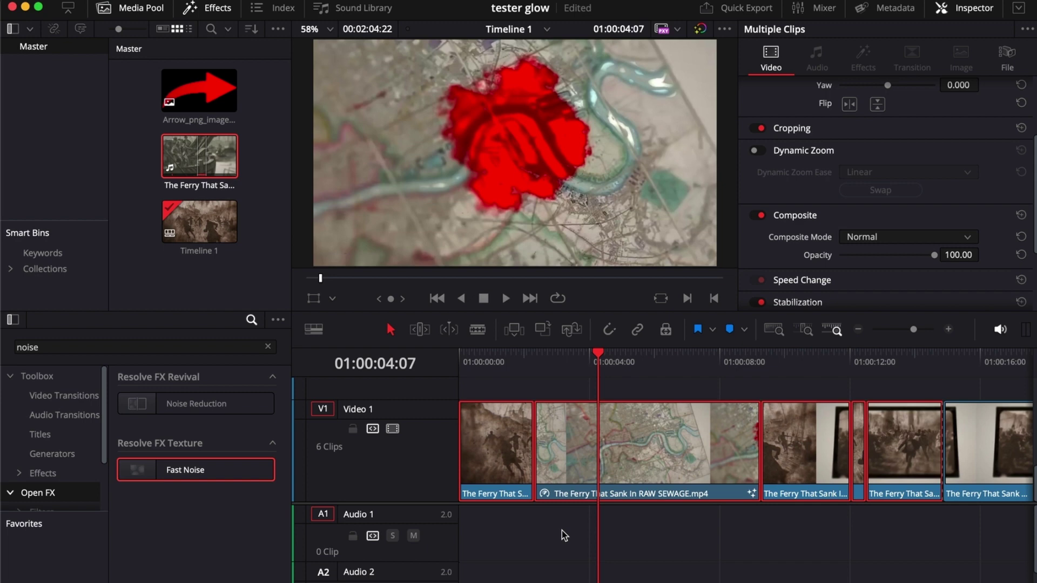
key("ctrl+z")
key("ctrl+z")
key("ctrl+shift+z")
key("ctrl+shift+z")
key("ctrl+z")
key("ctrl+shift+z")
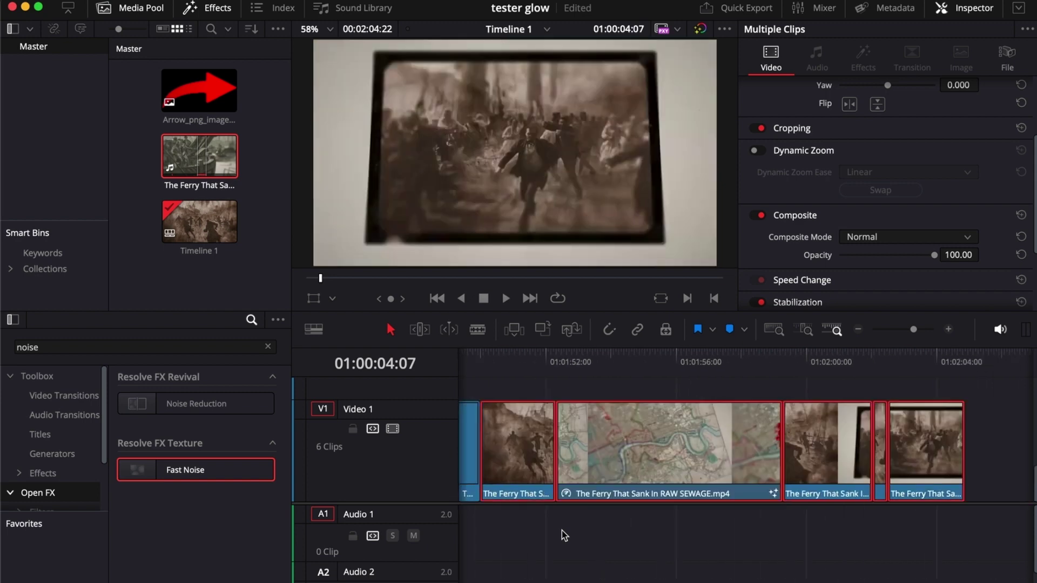
key("ctrl+z")
key("ctrl+z")
key("ctrl+z")
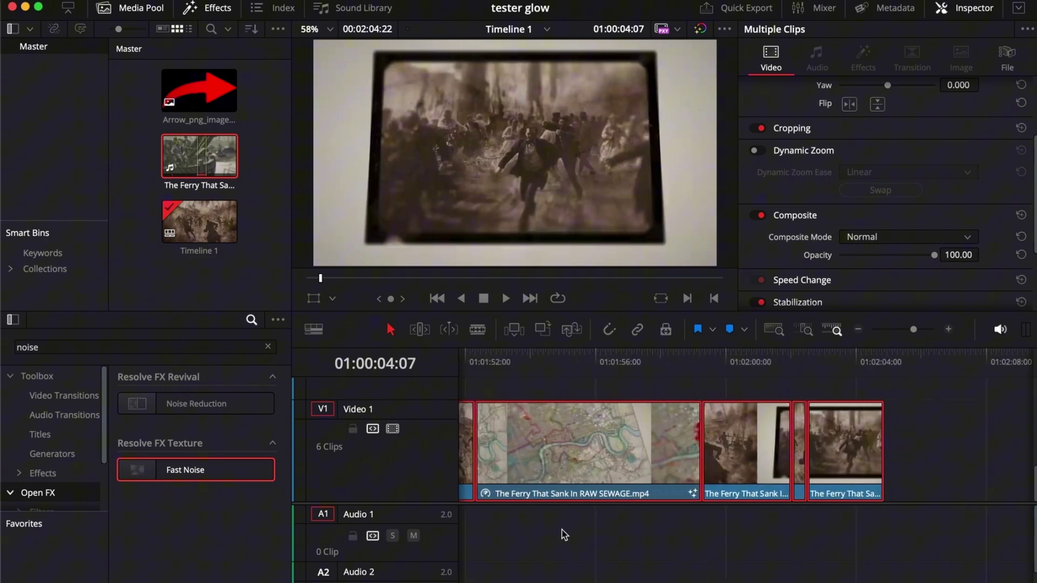
key("ctrl+z")
key("ctrl+z")
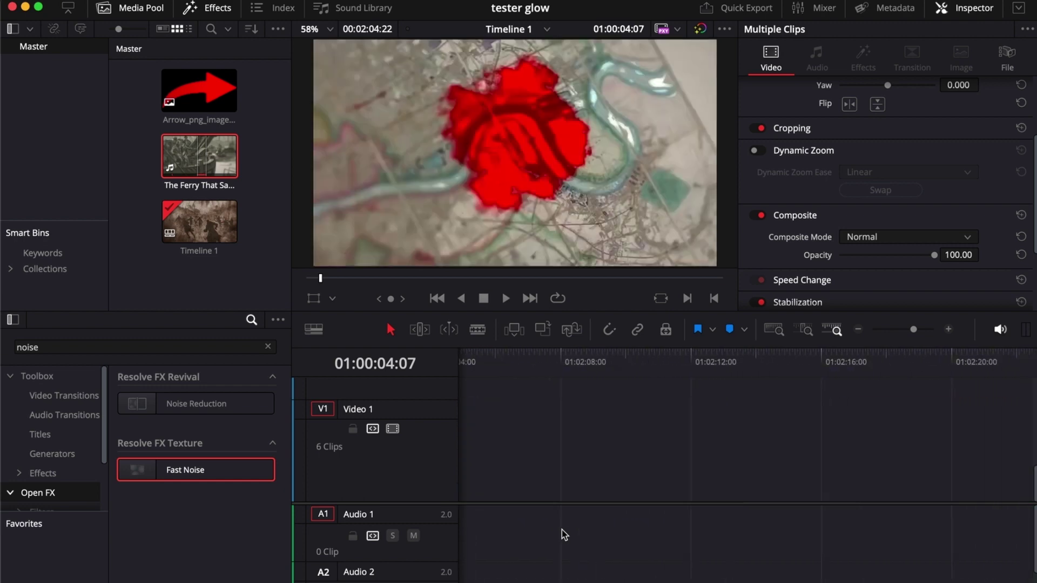
key("ctrl+z")
key("ctrl+z")
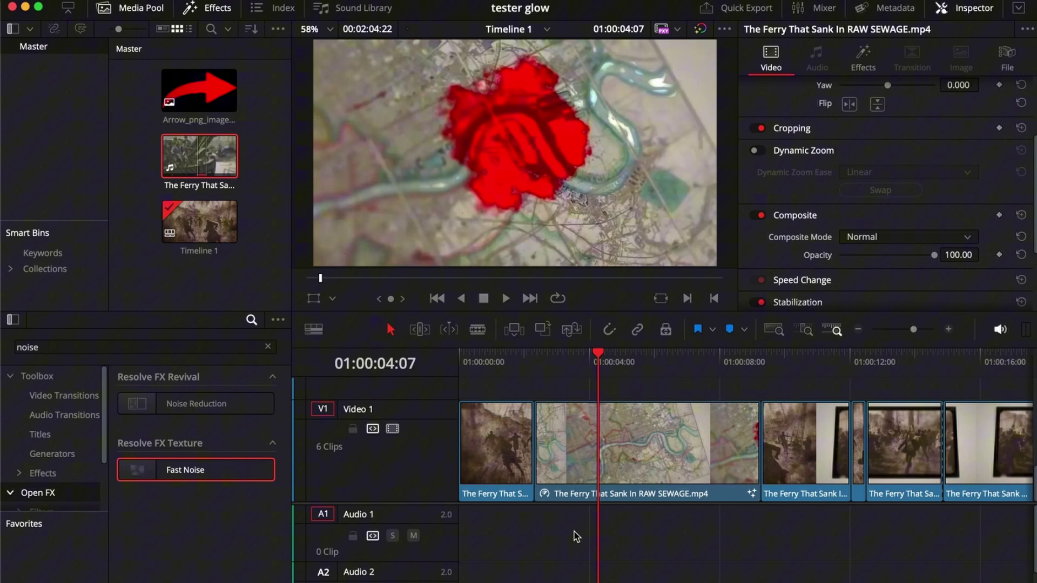
Step: Ripple-delete the three short clips after the map clip, then select the remaining long clip
left_click_drag(899, 531, 818, 470)
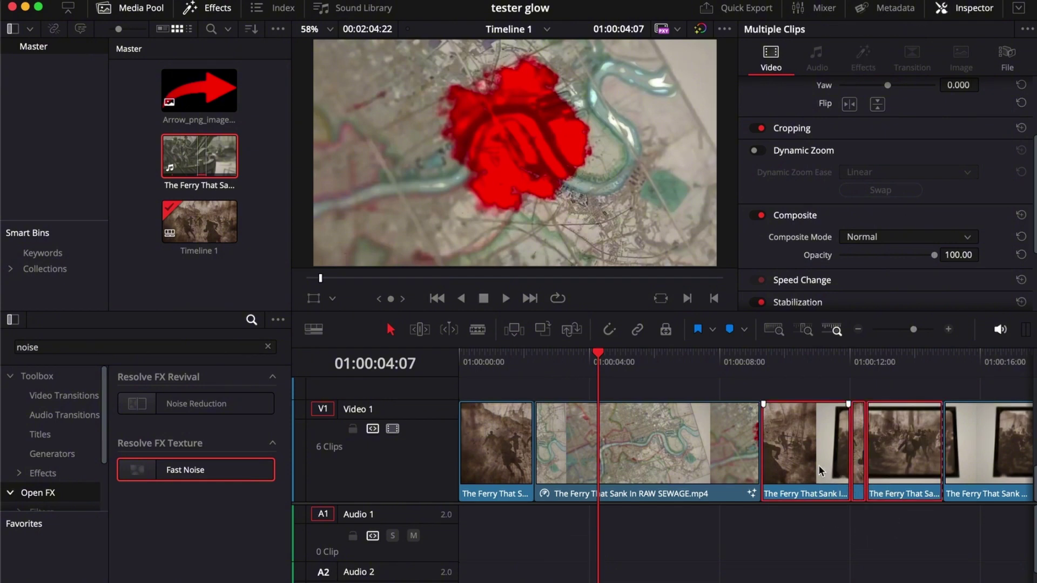
key("BackSpace")
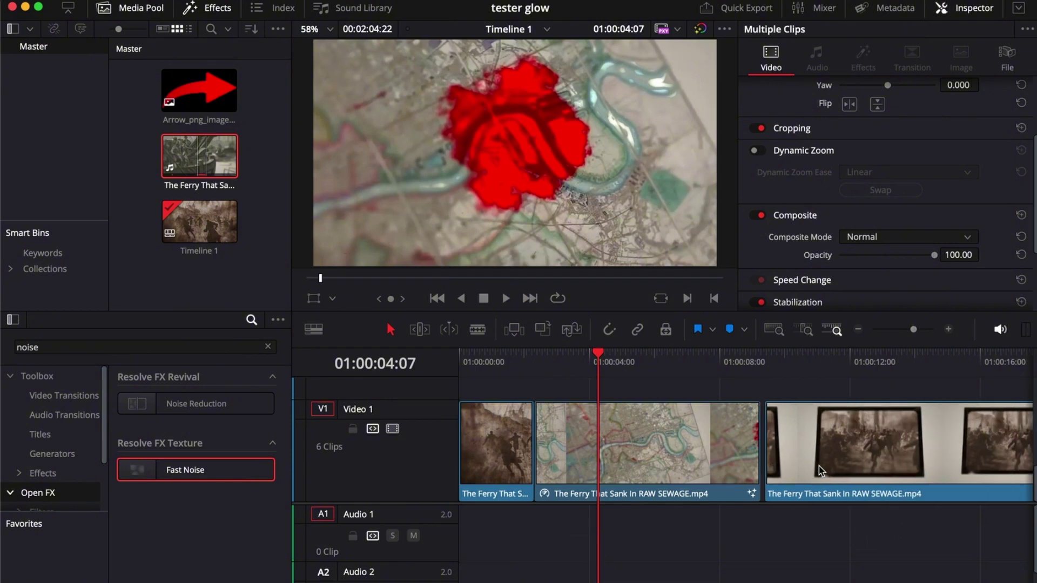
scroll(820, 469, "right", 5)
scroll(819, 468, "right", 5)
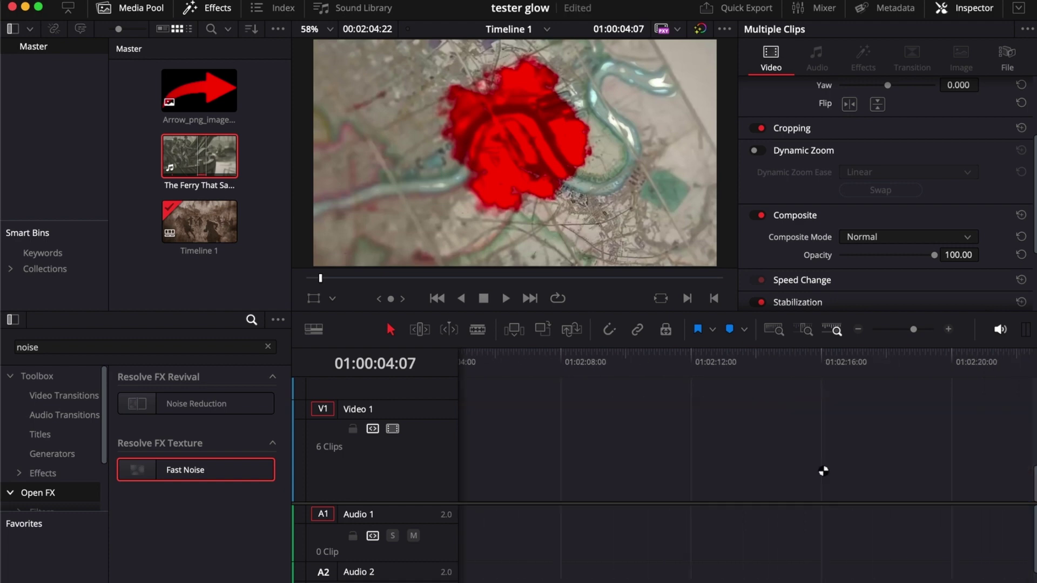
scroll(819, 469, "right", 5)
scroll(819, 469, "right", 5)
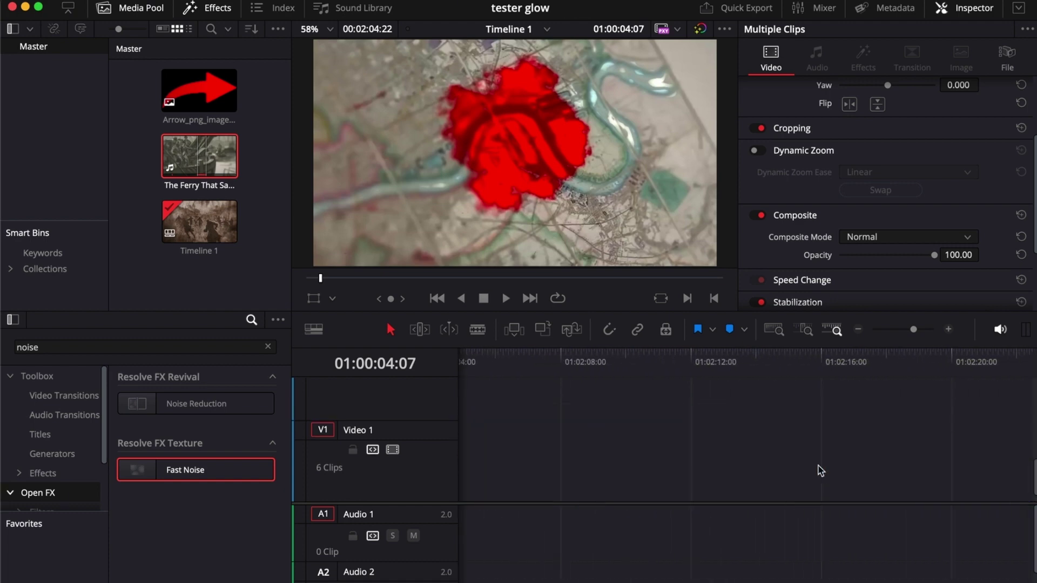
scroll(819, 468, "left", 10)
left_click(840, 524)
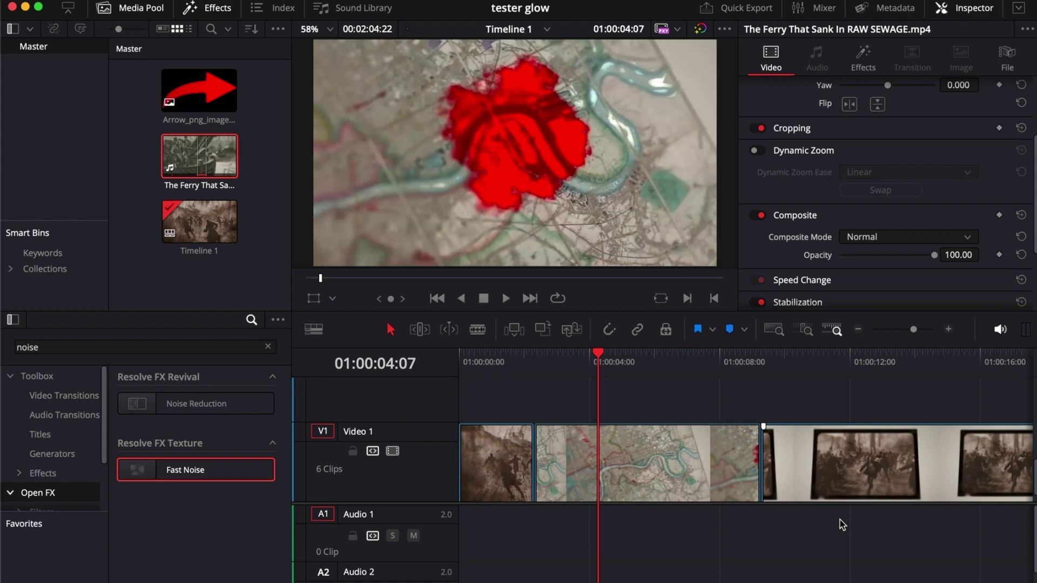